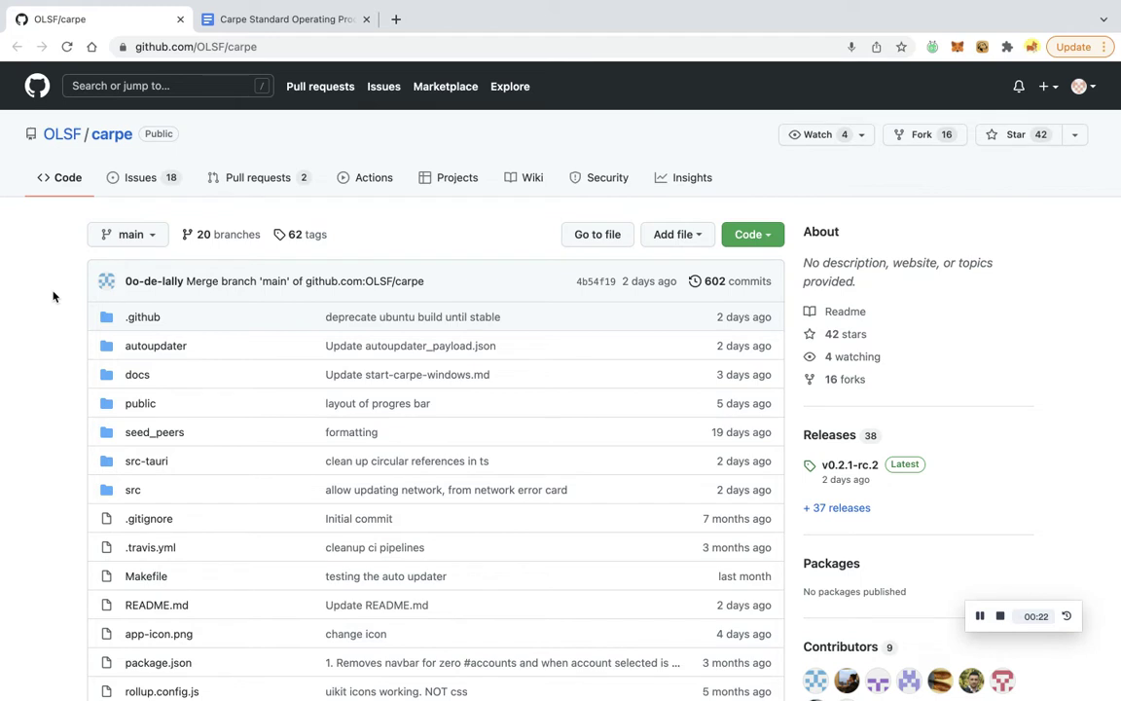
Download the MacOS 10.15+ installer from the OLSF/carpe README and open the downloaded disk image.
left_click(263, 47)
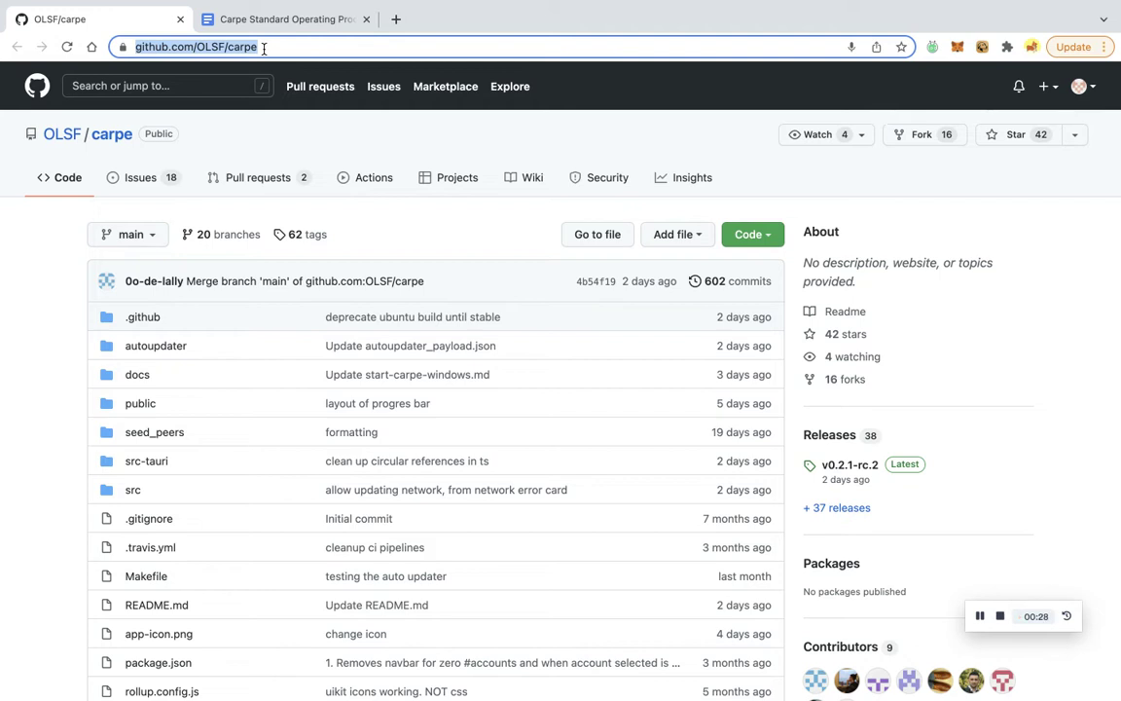
left_click(30, 231)
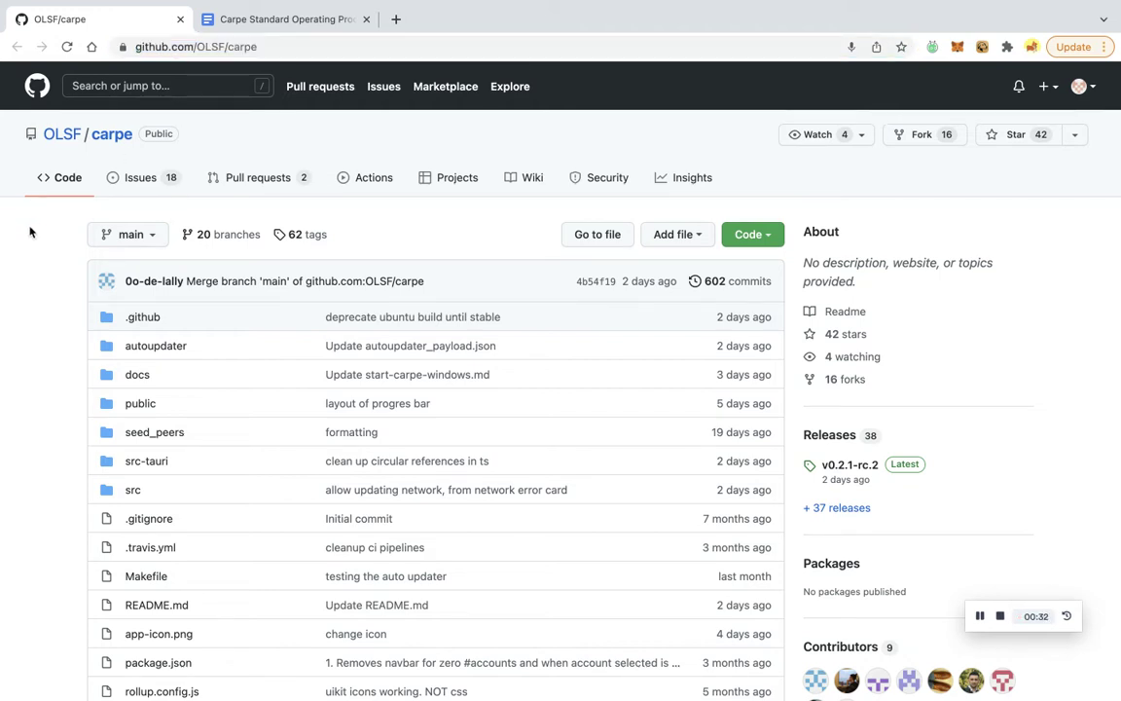
scroll(30, 231, "down", 10)
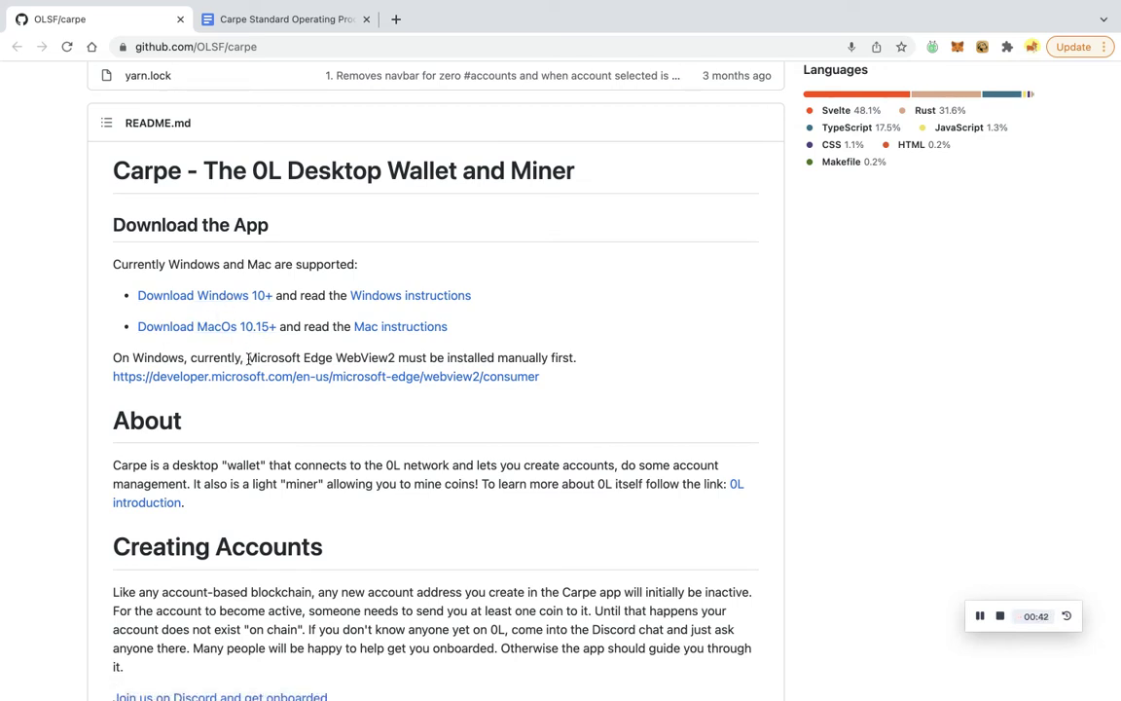
left_click_drag(247, 357, 394, 357)
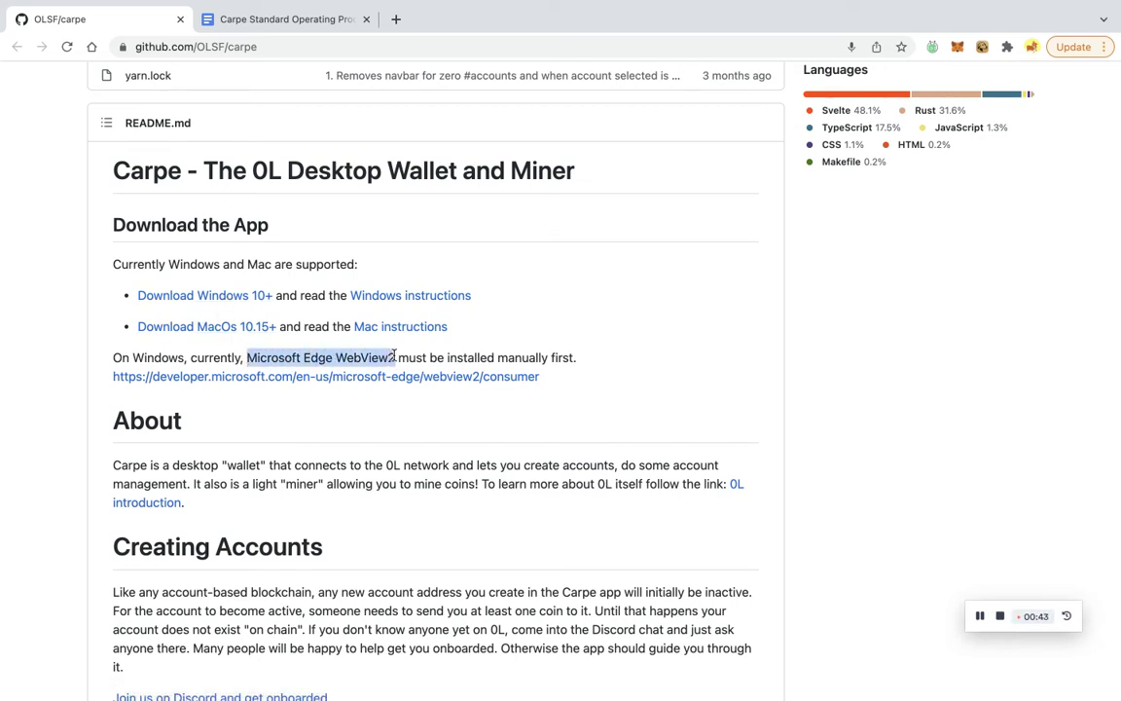
left_click(206, 328)
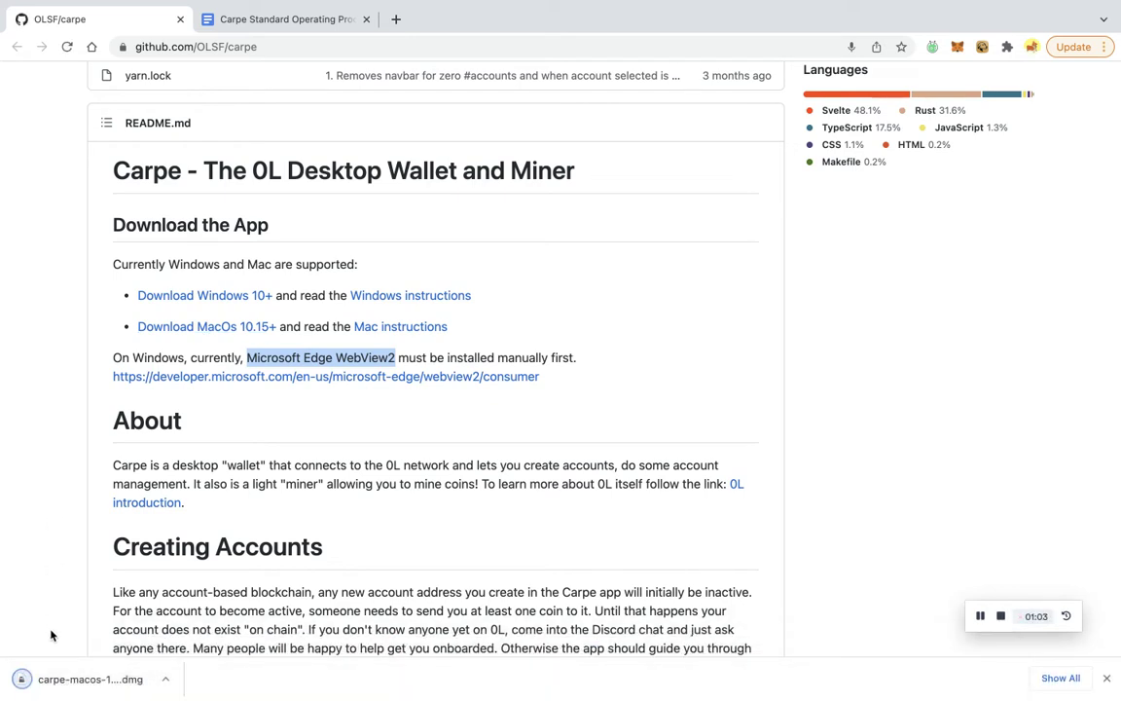
left_click(54, 684)
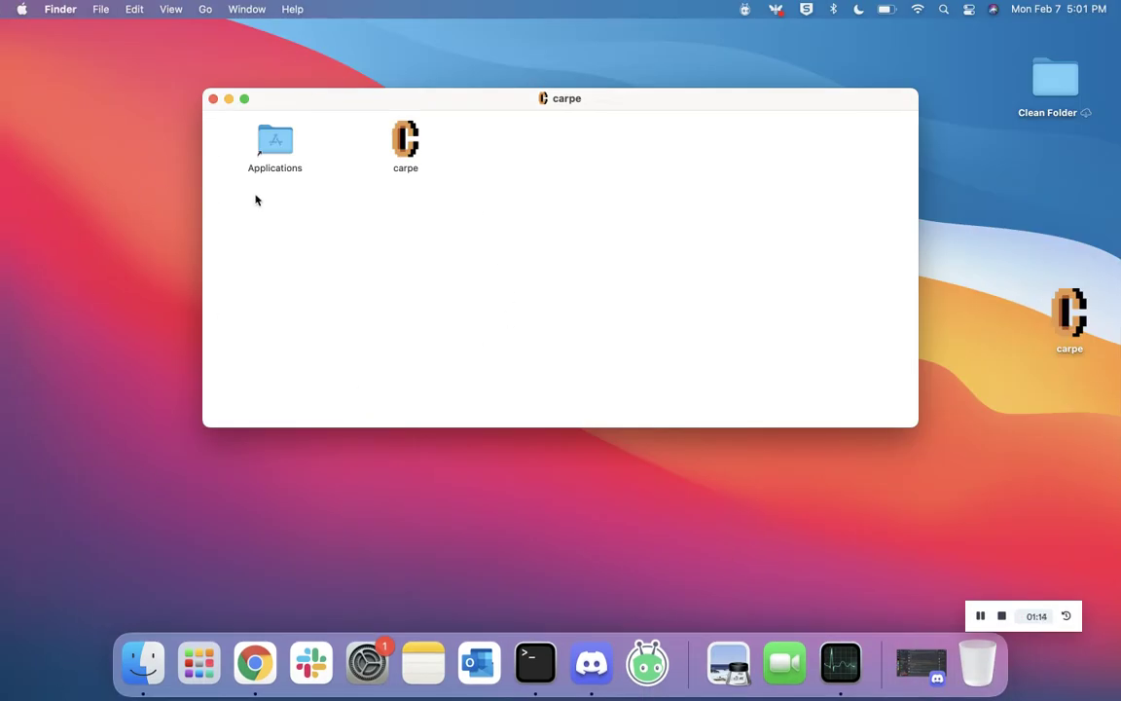
Copy the carpe app from the disk image into Applications, replacing the existing copy.
left_click(255, 123)
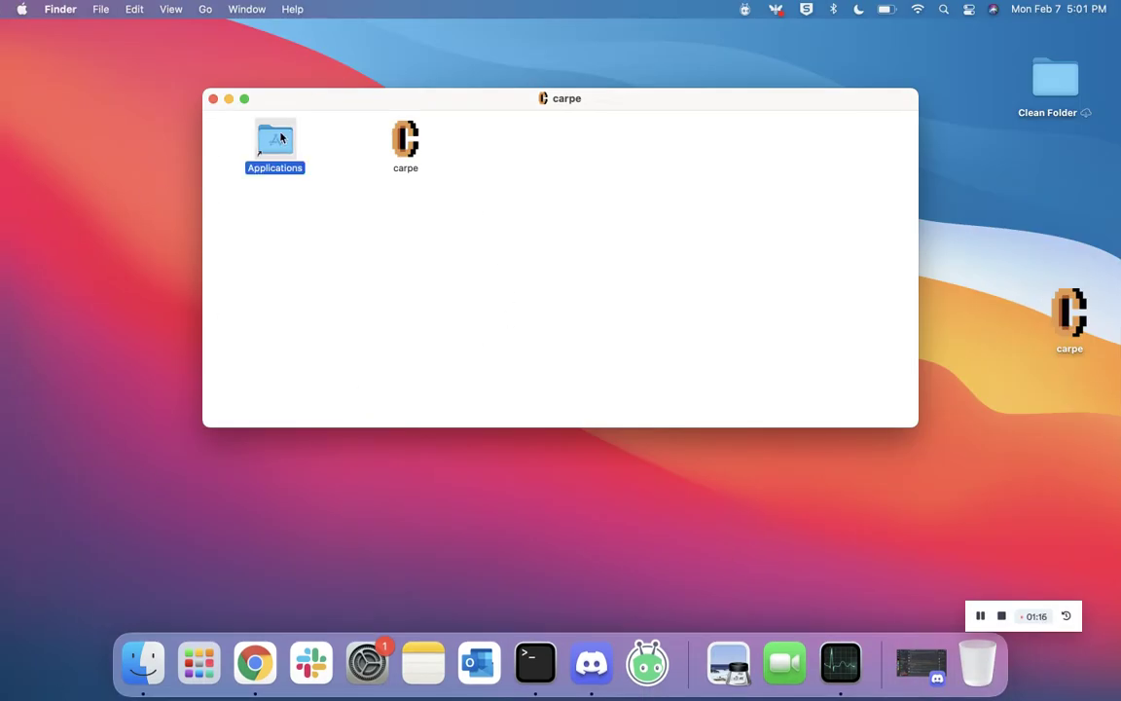
left_click(408, 156)
left_click_drag(407, 155, 278, 150)
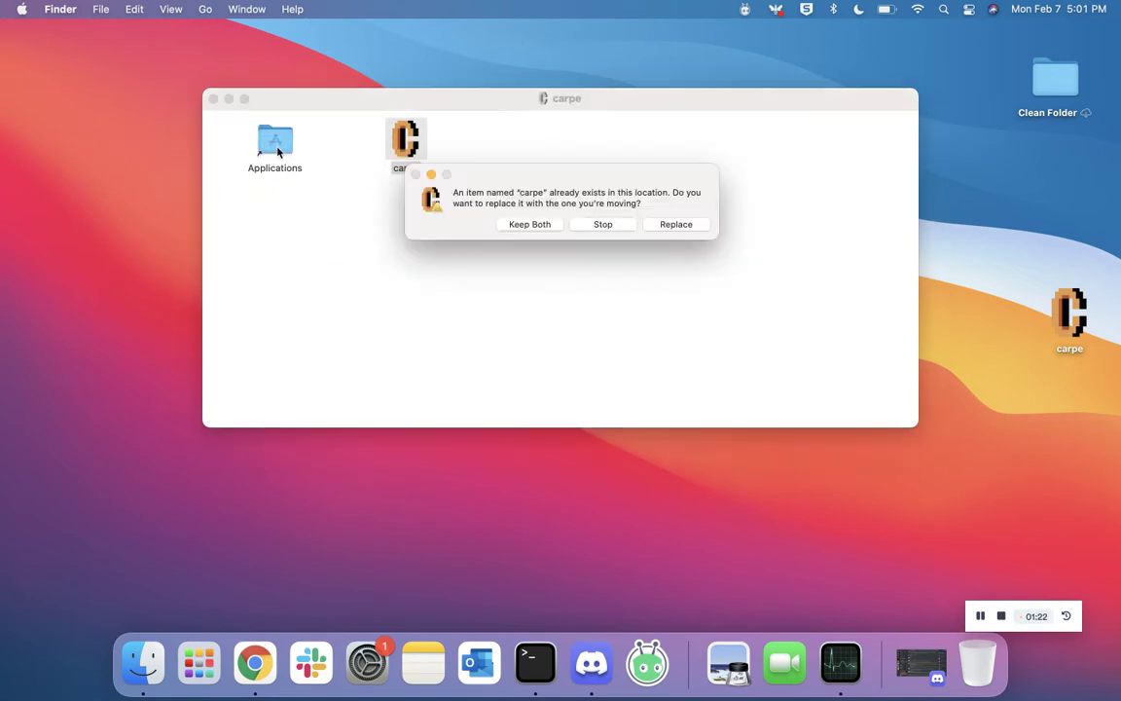
left_click(677, 229)
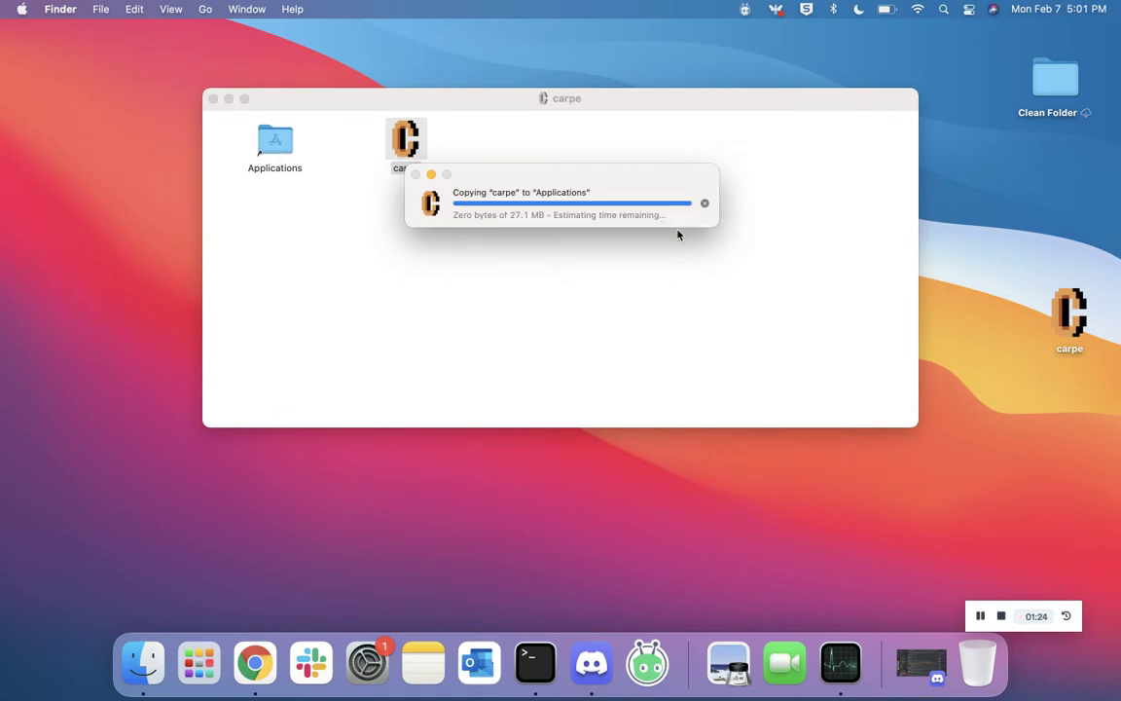
Launch carpe, allow the blocked app to open anyway in Security & Privacy, and close System Preferences.
double_click(409, 148)
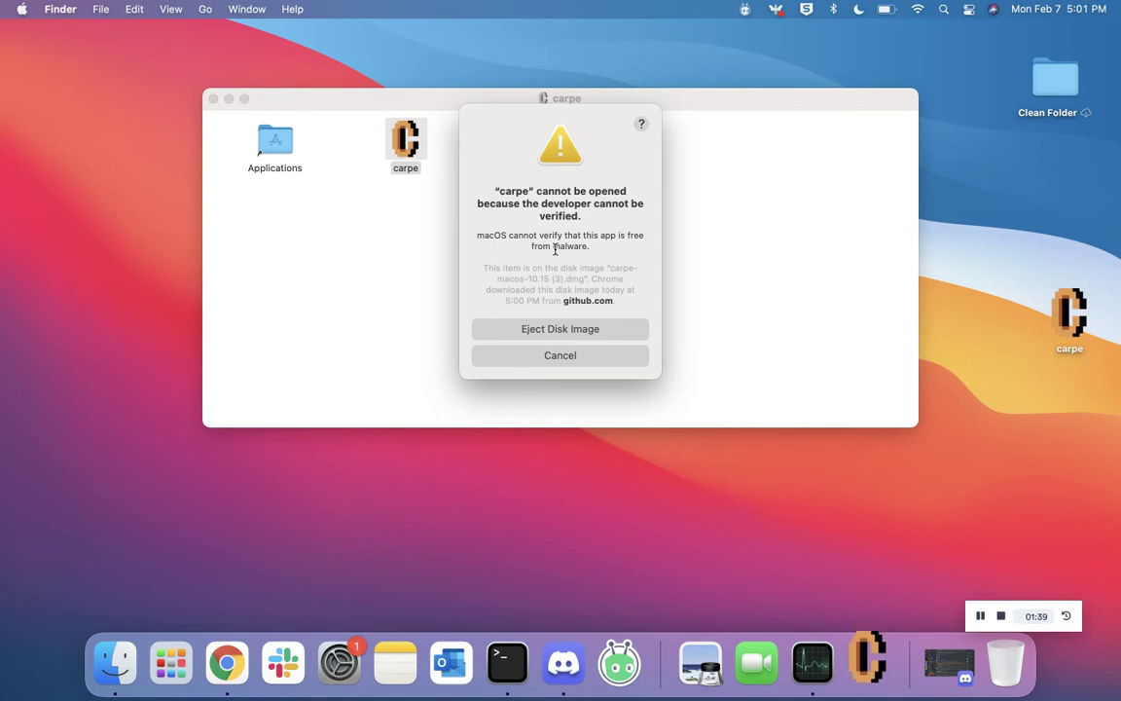
left_click(24, 8)
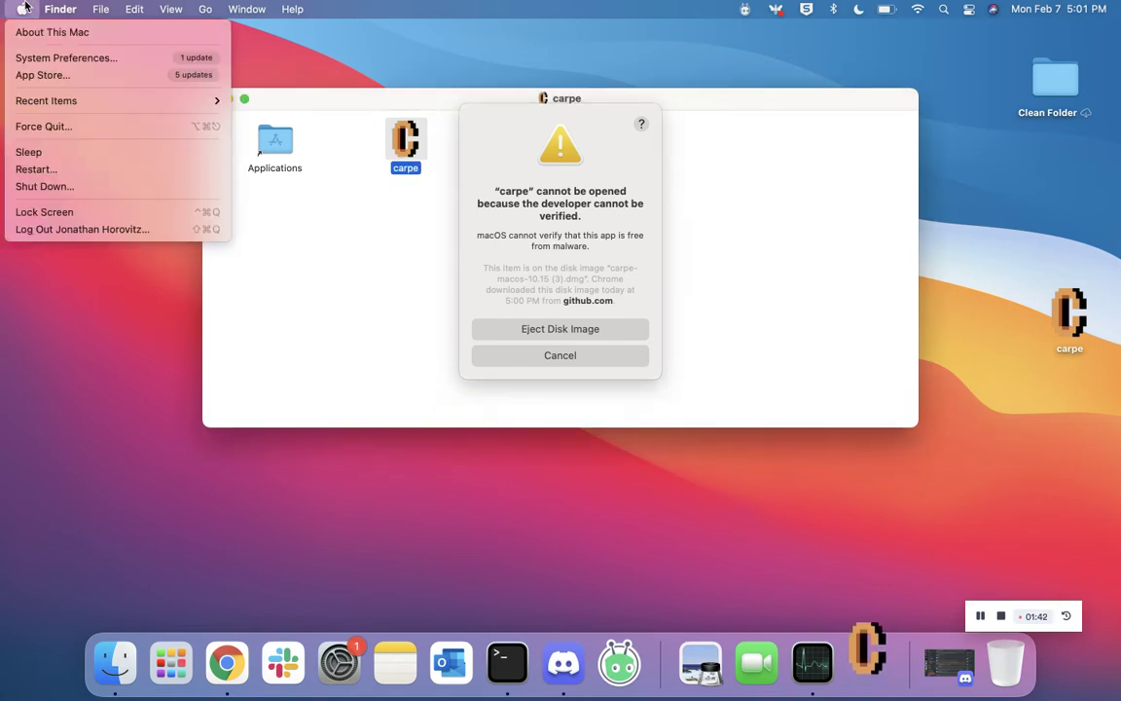
left_click(34, 60)
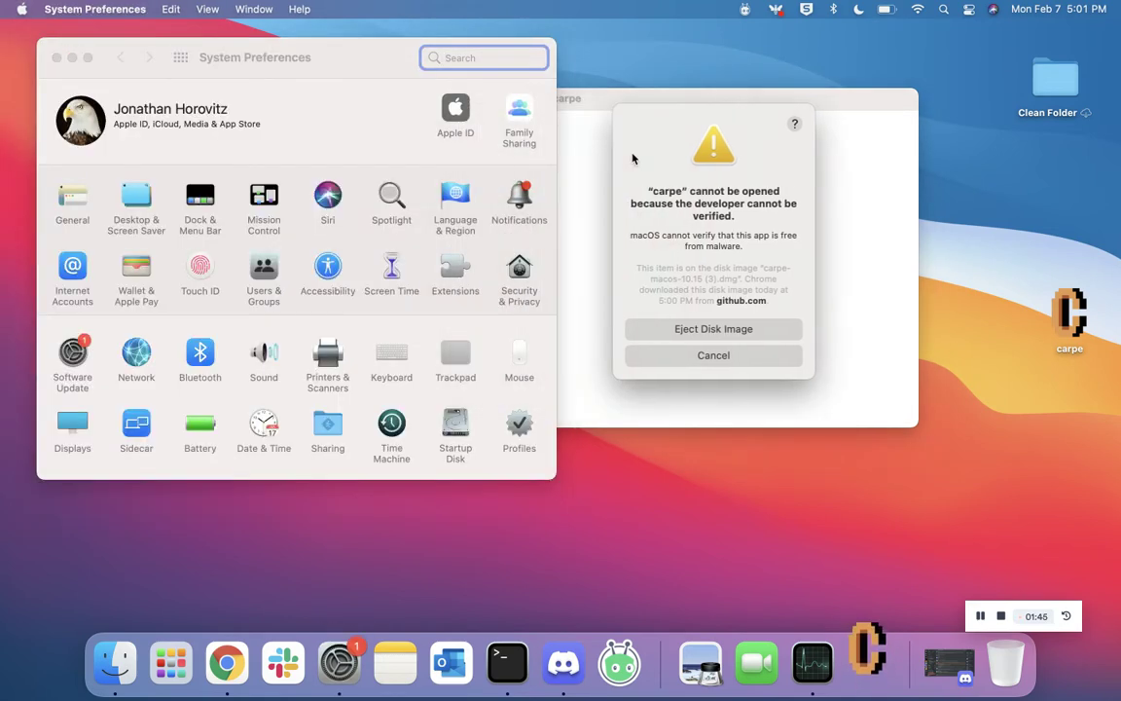
left_click(517, 268)
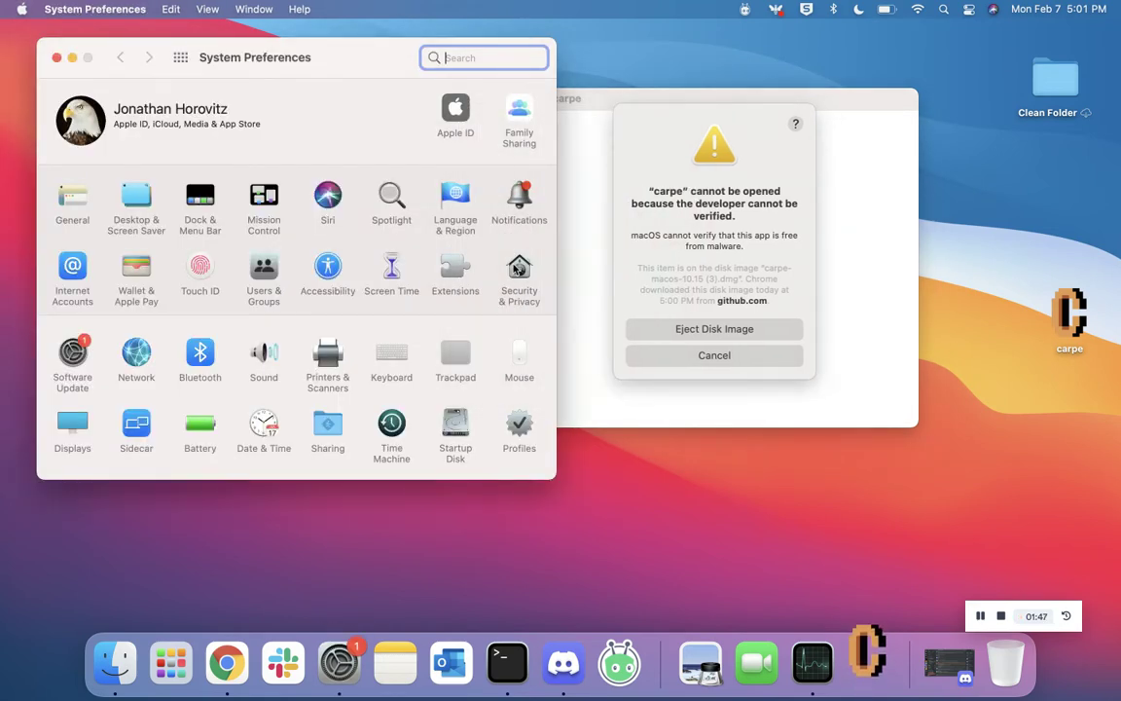
left_click(695, 359)
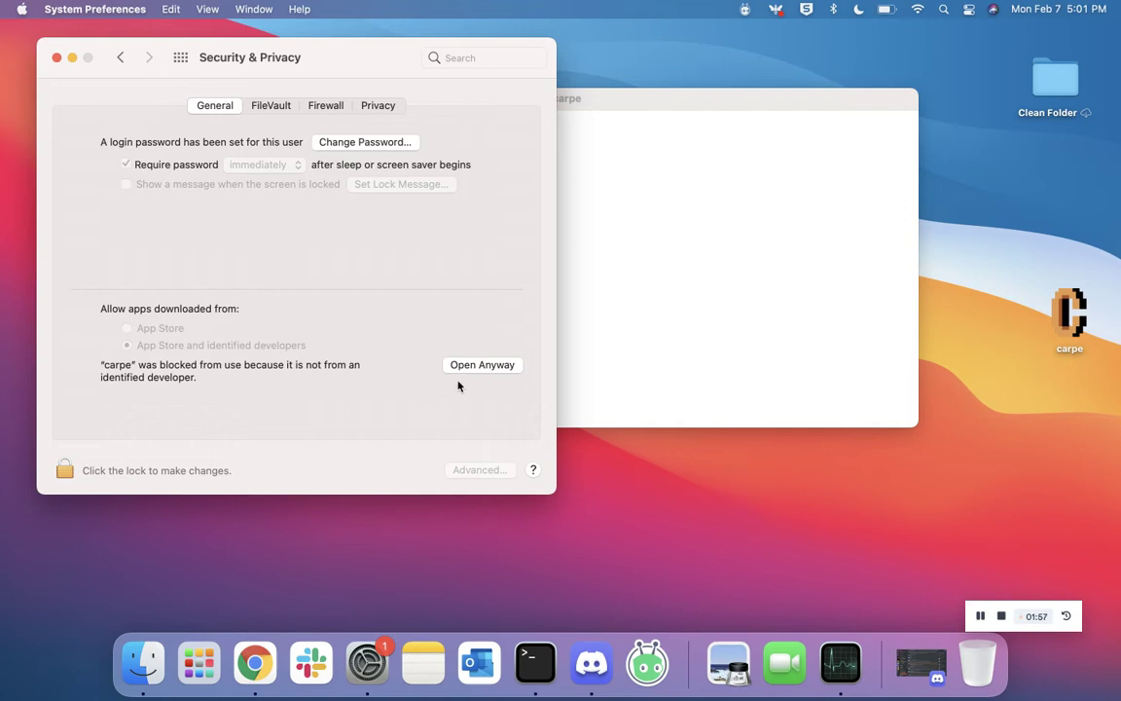
left_click(482, 365)
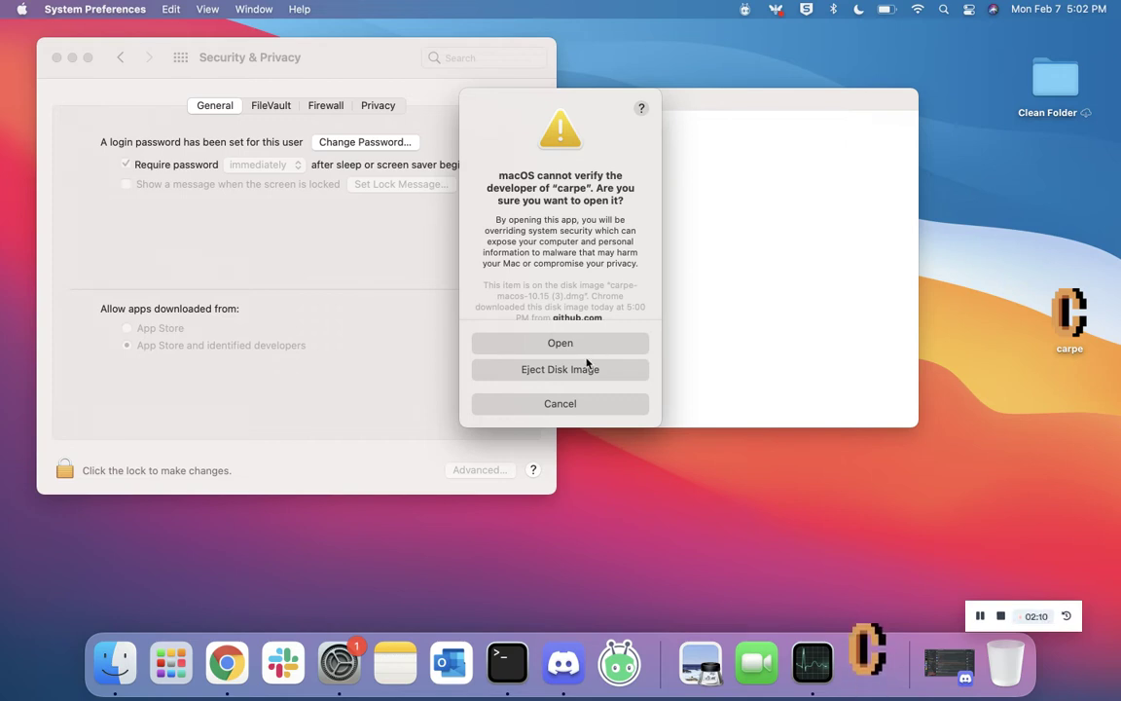
left_click(557, 344)
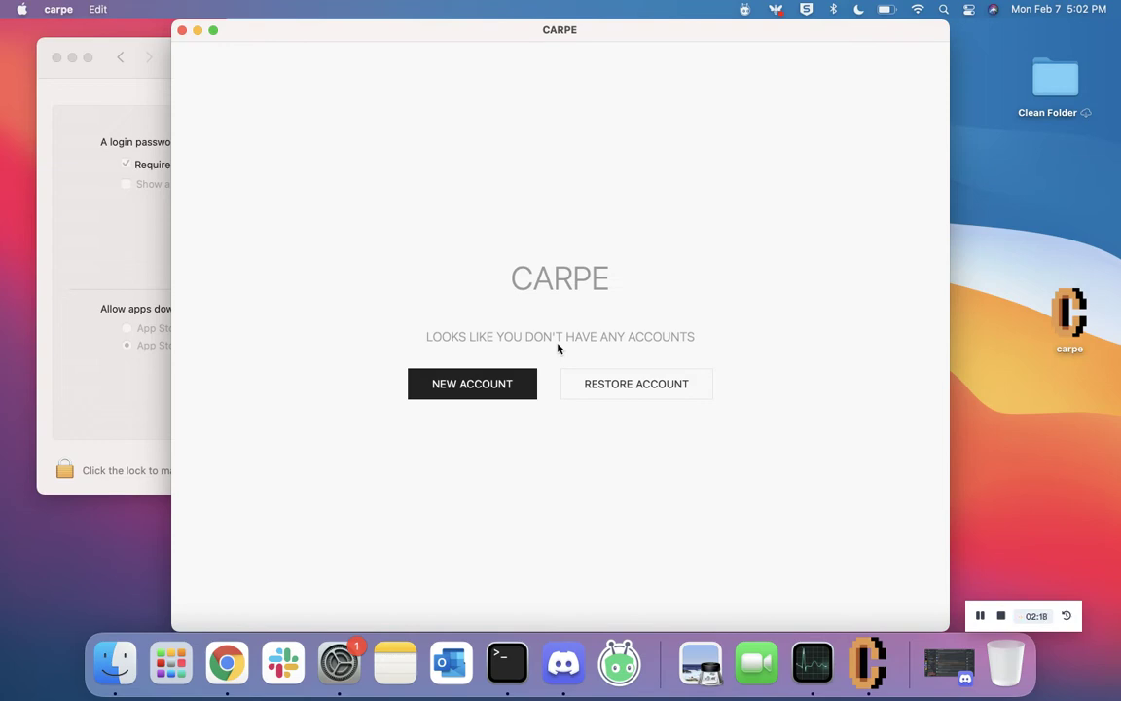
left_click(55, 57)
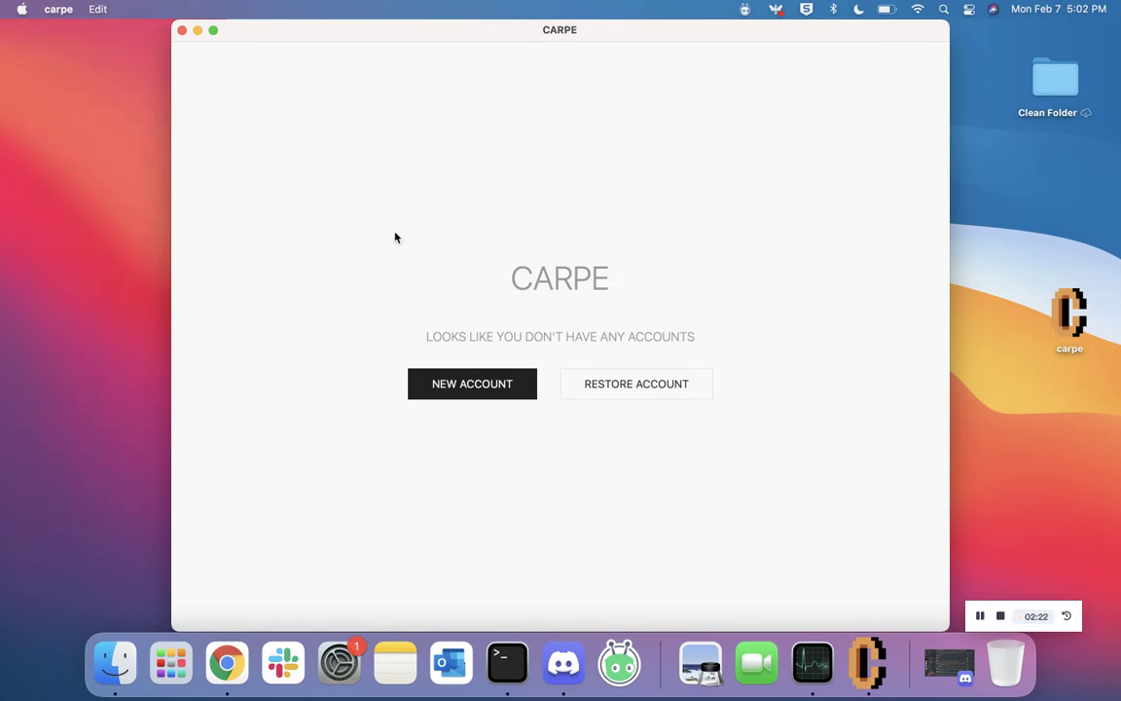
Generate keys for a new Carpe account and review its account address, onboarding key and secret recovery phrase.
left_click(471, 395)
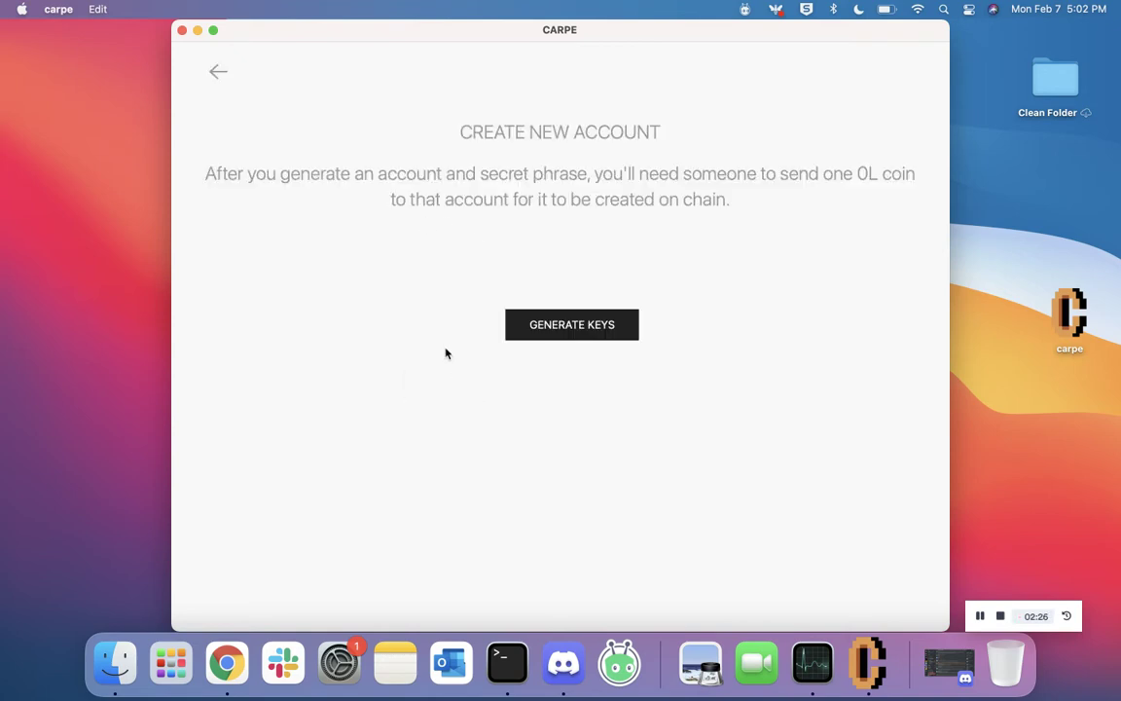
left_click(585, 331)
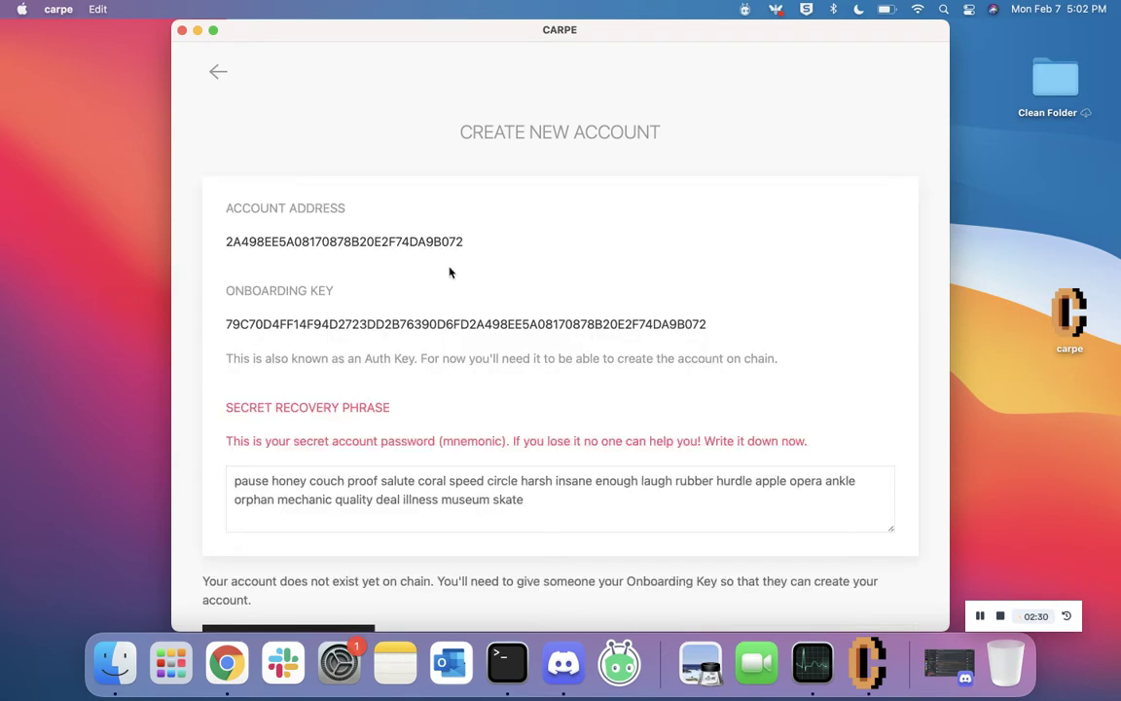
double_click(408, 237)
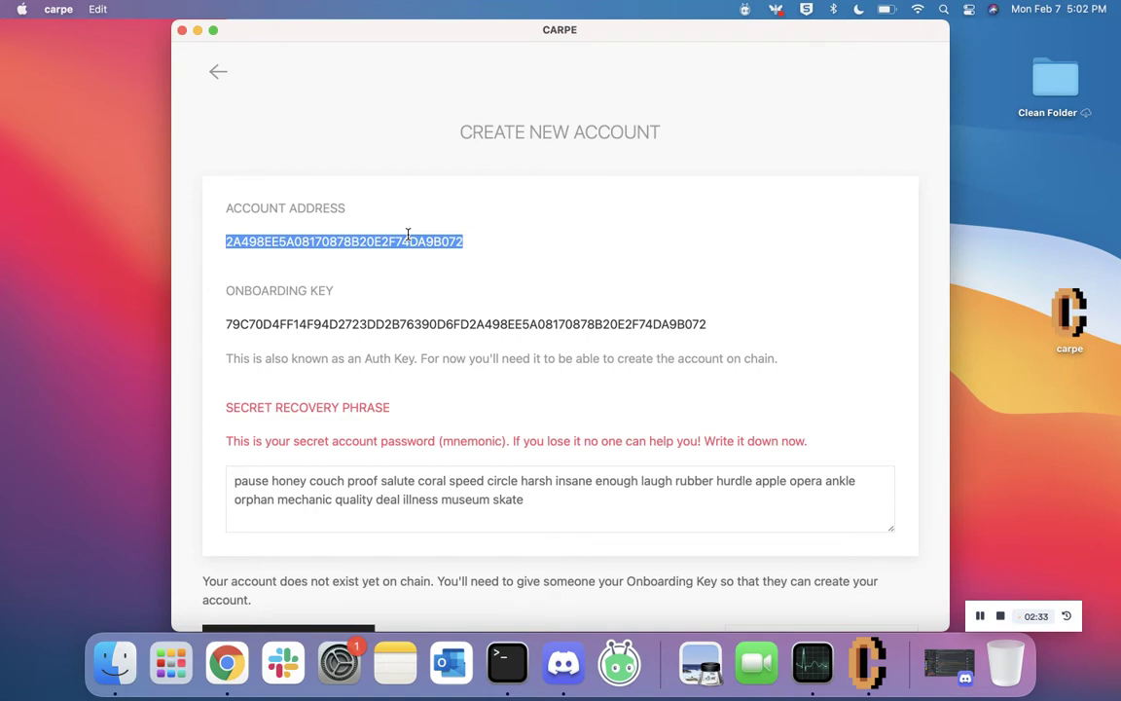
double_click(470, 323)
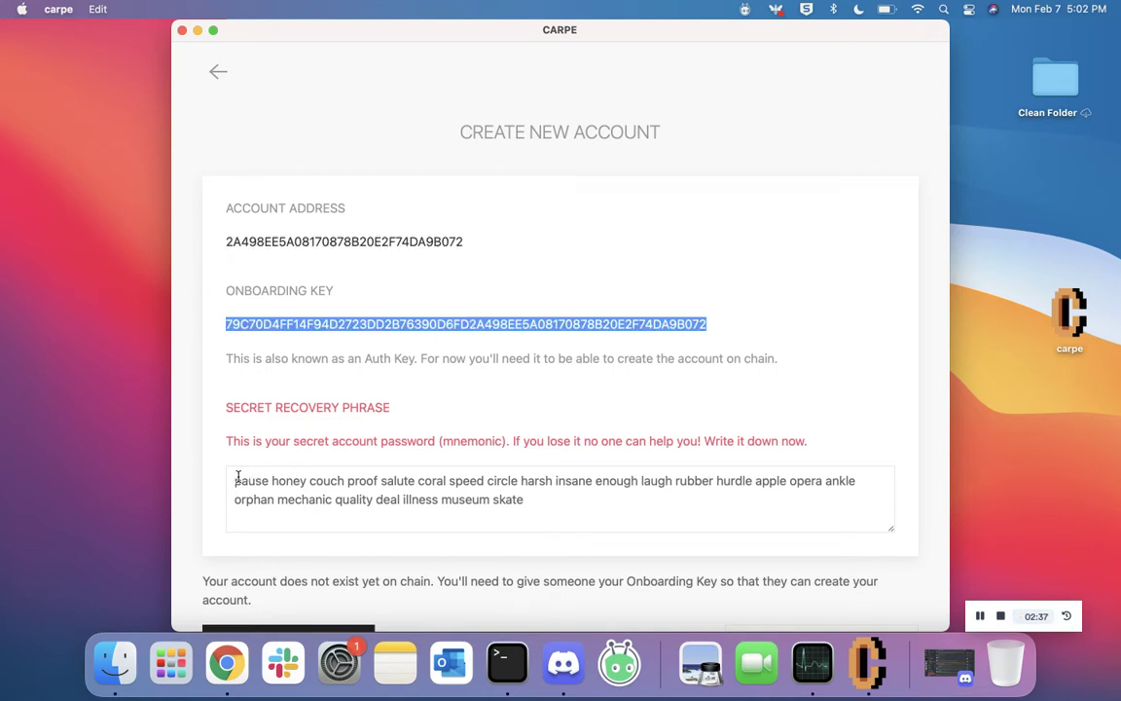
left_click_drag(234, 481, 546, 505)
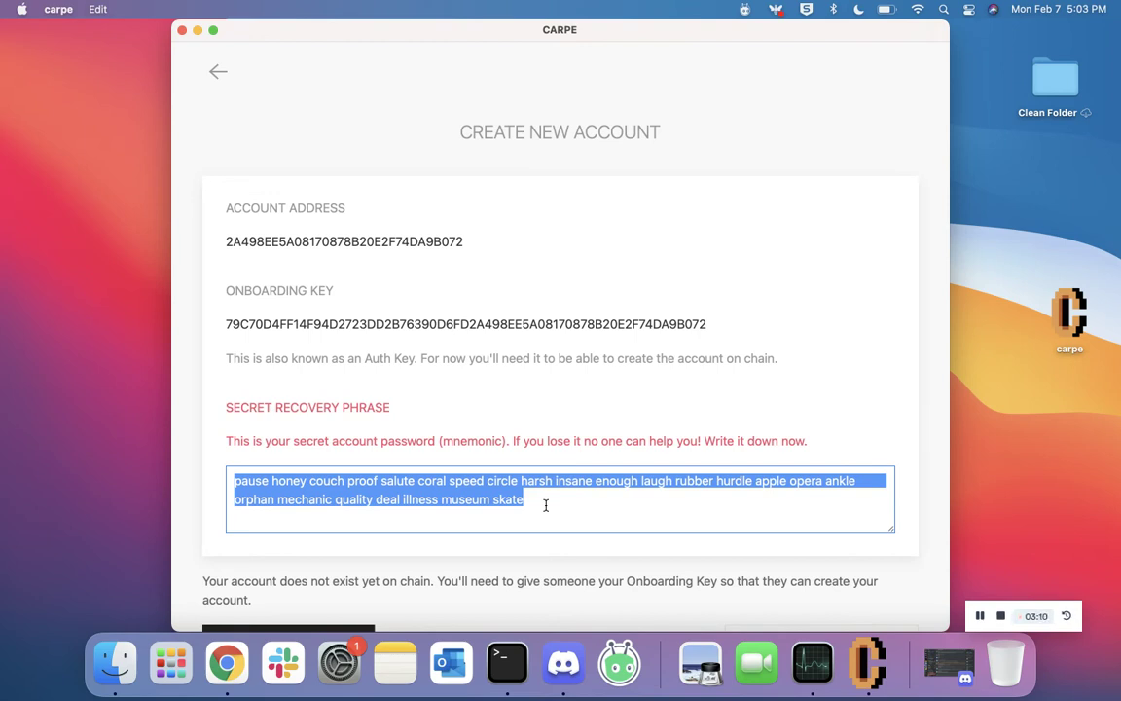
Create the account with the generated keys and submit the confirmation that the mnemonic phrase was written down.
scroll(545, 505, "down", 3)
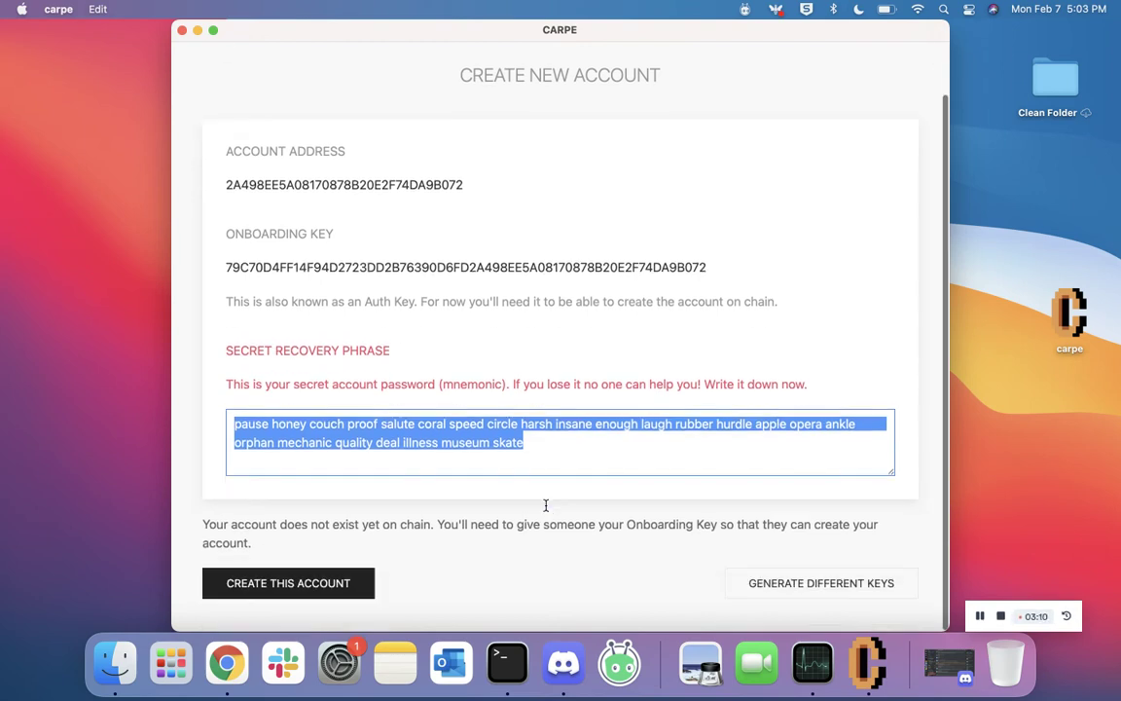
left_click(290, 590)
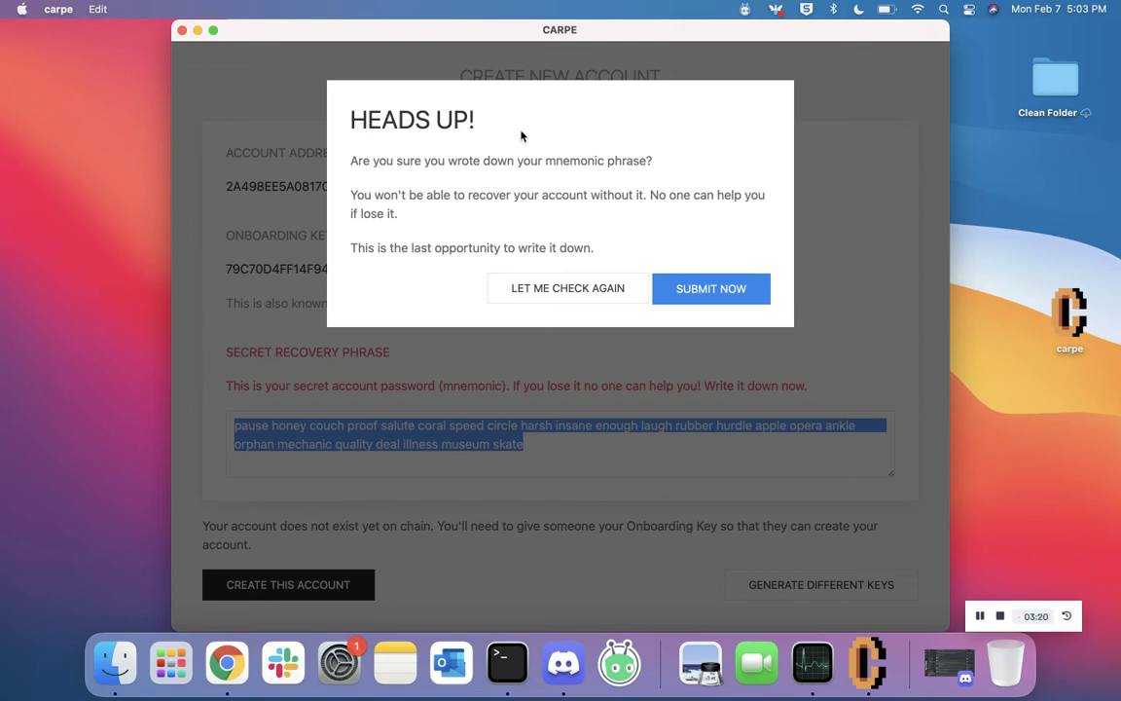
left_click(713, 297)
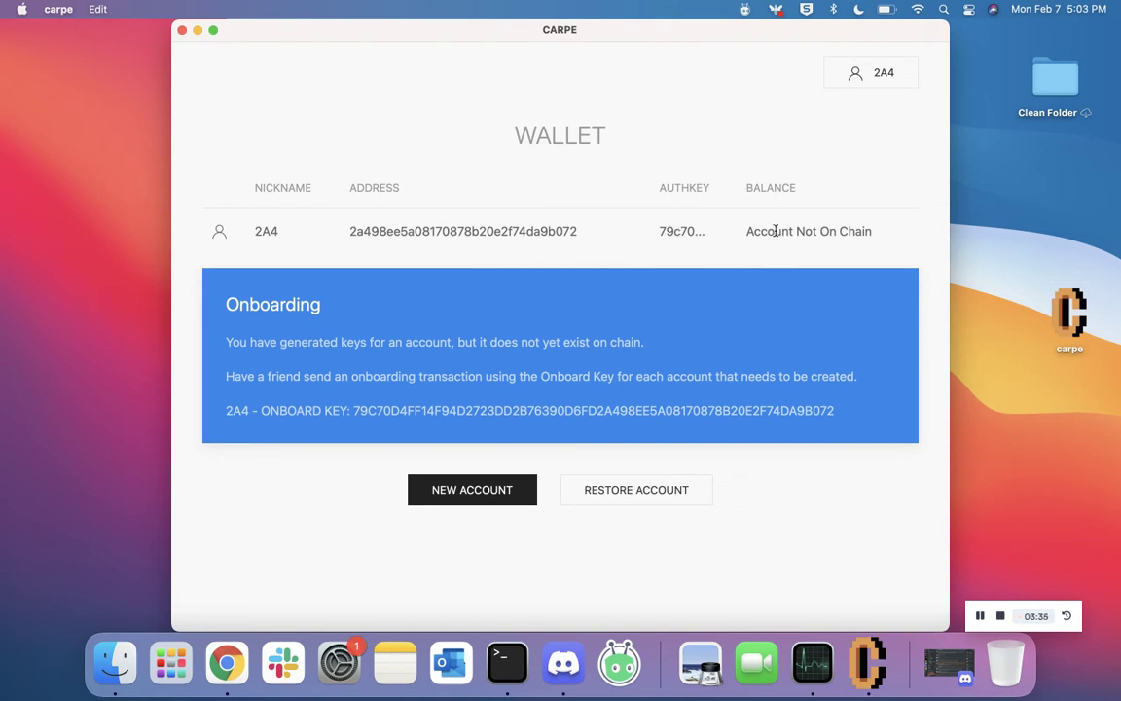
Check the new account's balance status in the wallet and copy its onboard key.
left_click_drag(746, 231, 873, 226)
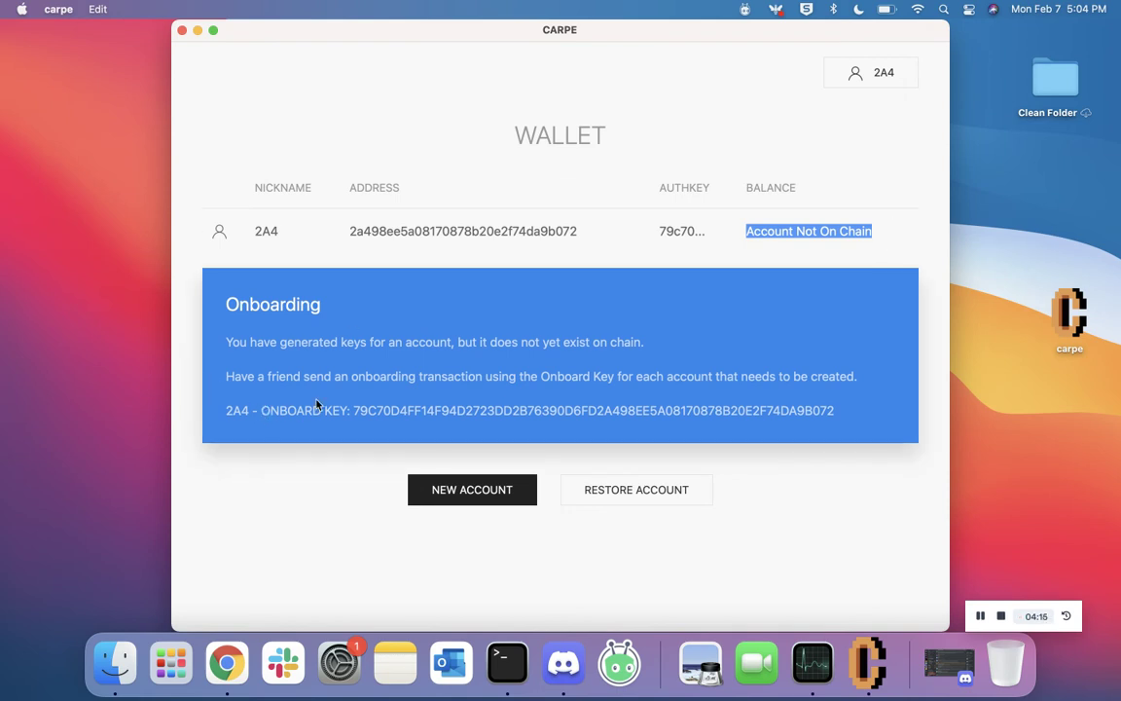
left_click(355, 411)
left_click_drag(355, 410, 843, 413)
key("super+c")
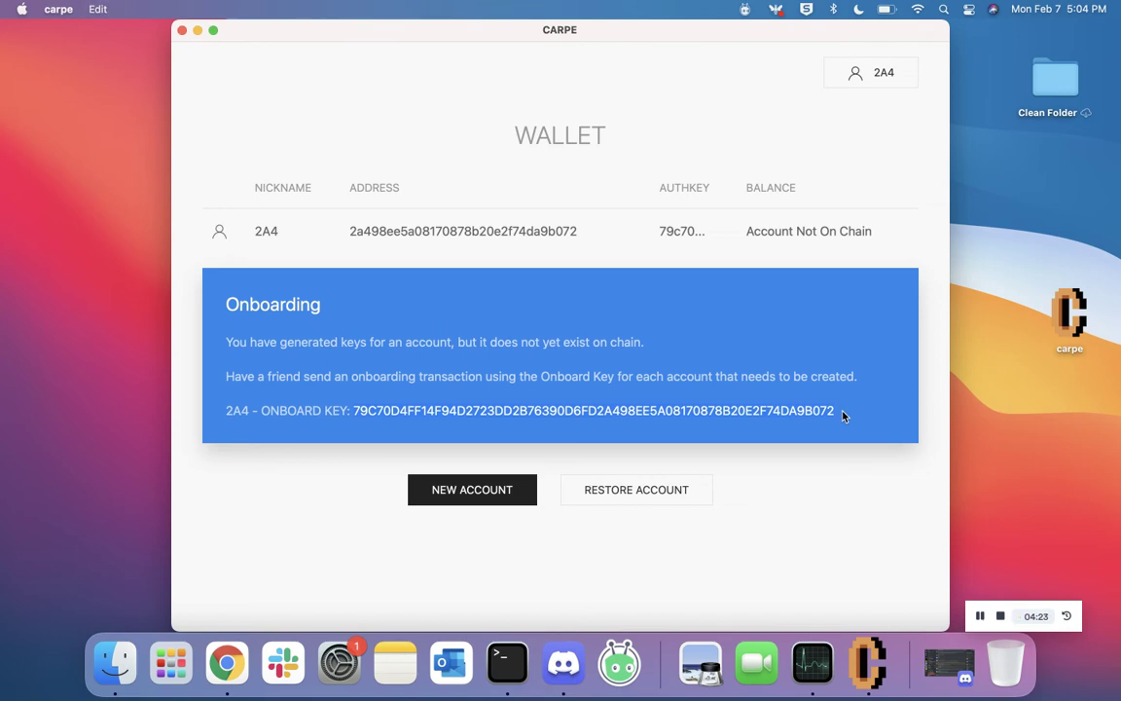
Switch to Discord and post "Please onboard me:" followed by the copied onboarding key in the get-onboarded-here channel.
left_click(562, 665)
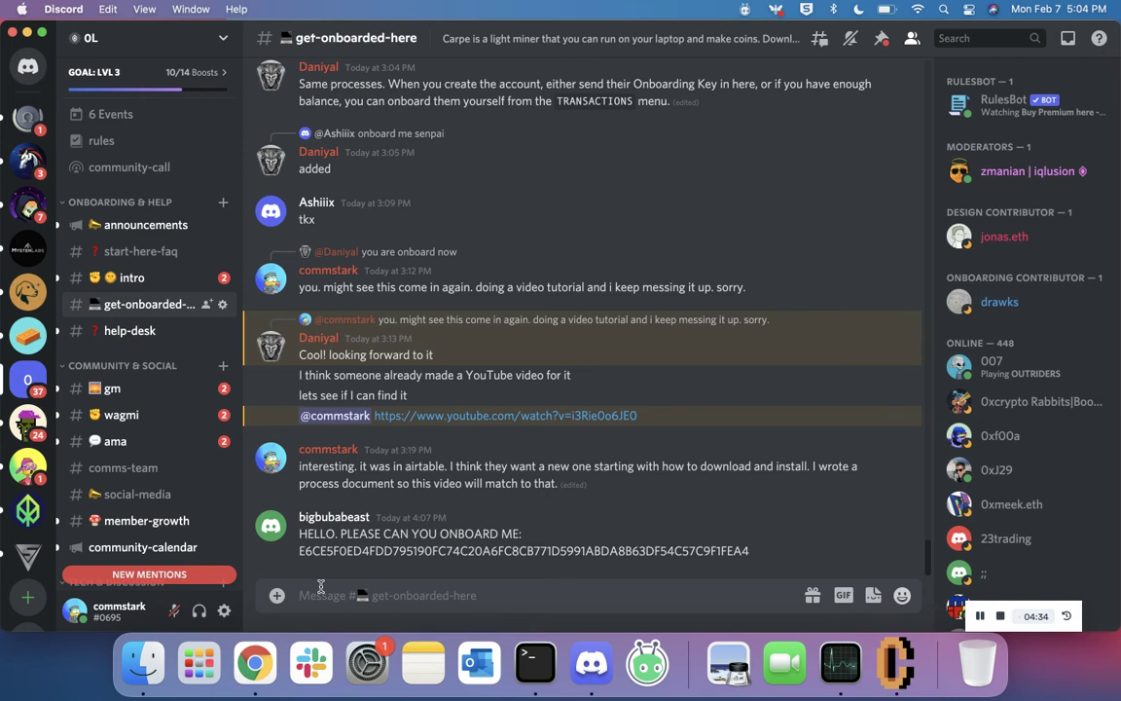
type("Please onboard m")
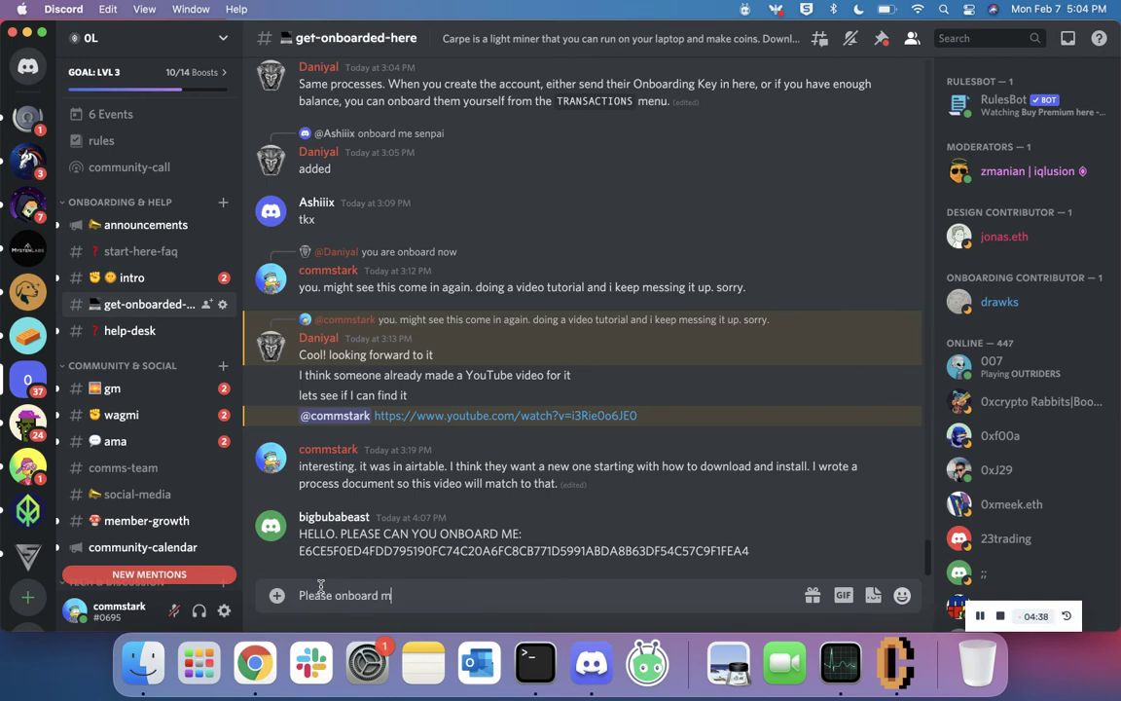
type("e:")
key("shift+Return")
key("super+v")
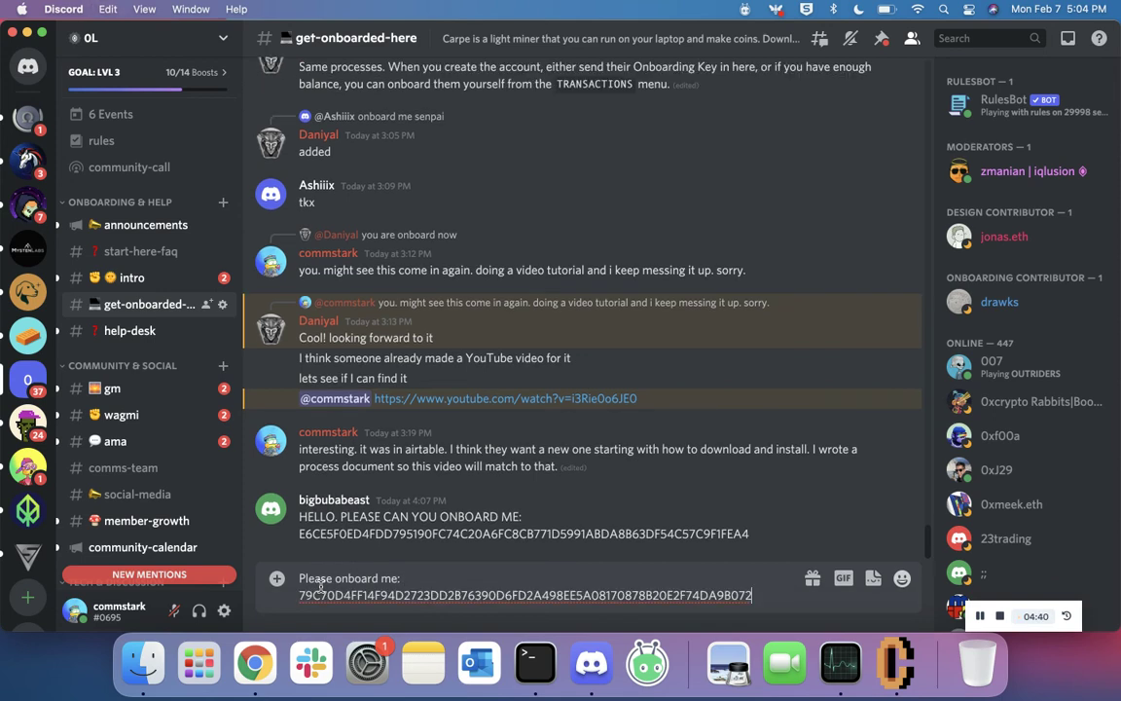
key("Return")
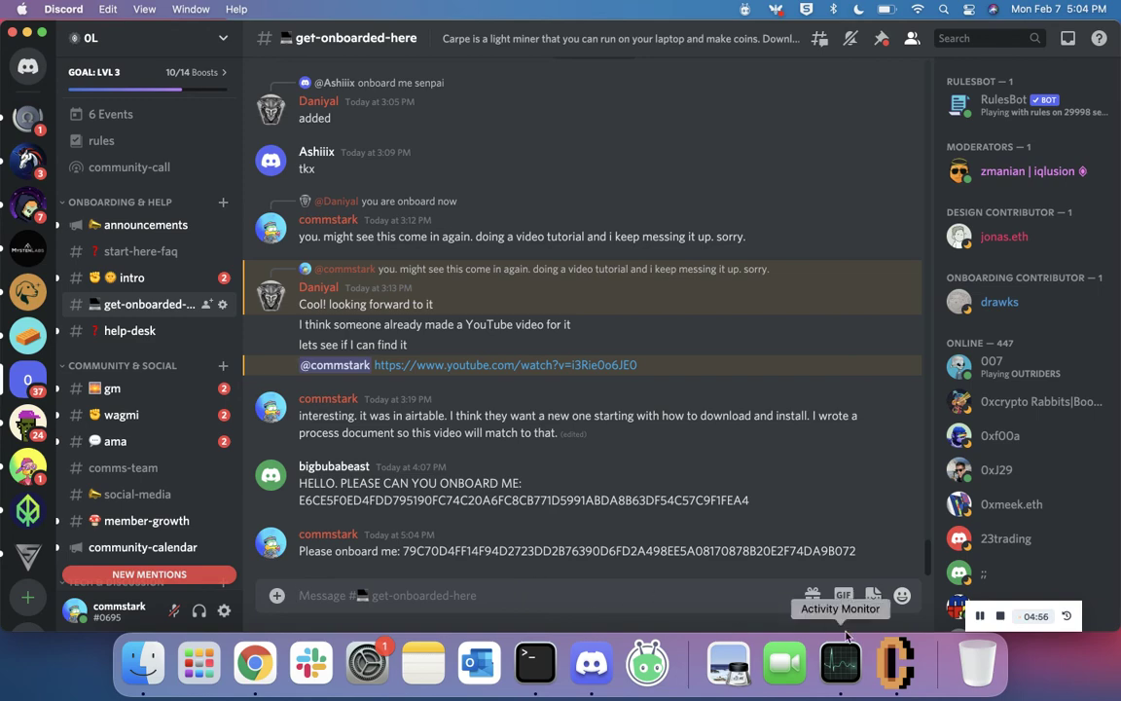
Switch back to Carpe and check the new account's balance status in the wallet.
left_click(893, 661)
key("super+w")
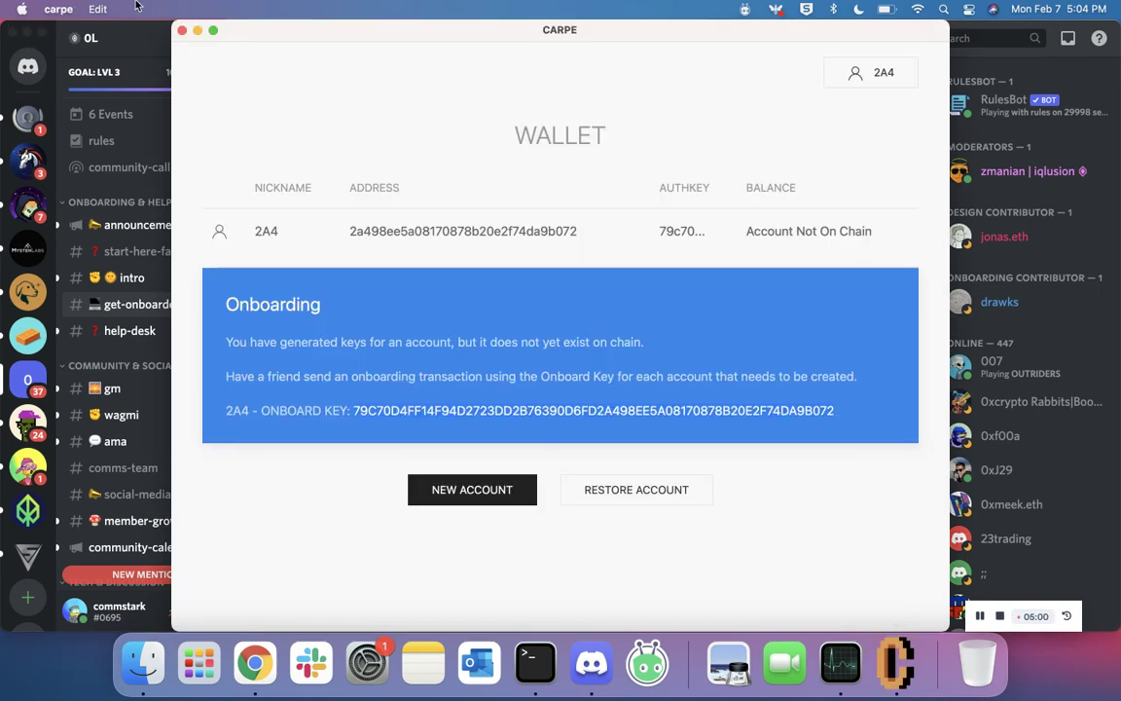
left_click(61, 9)
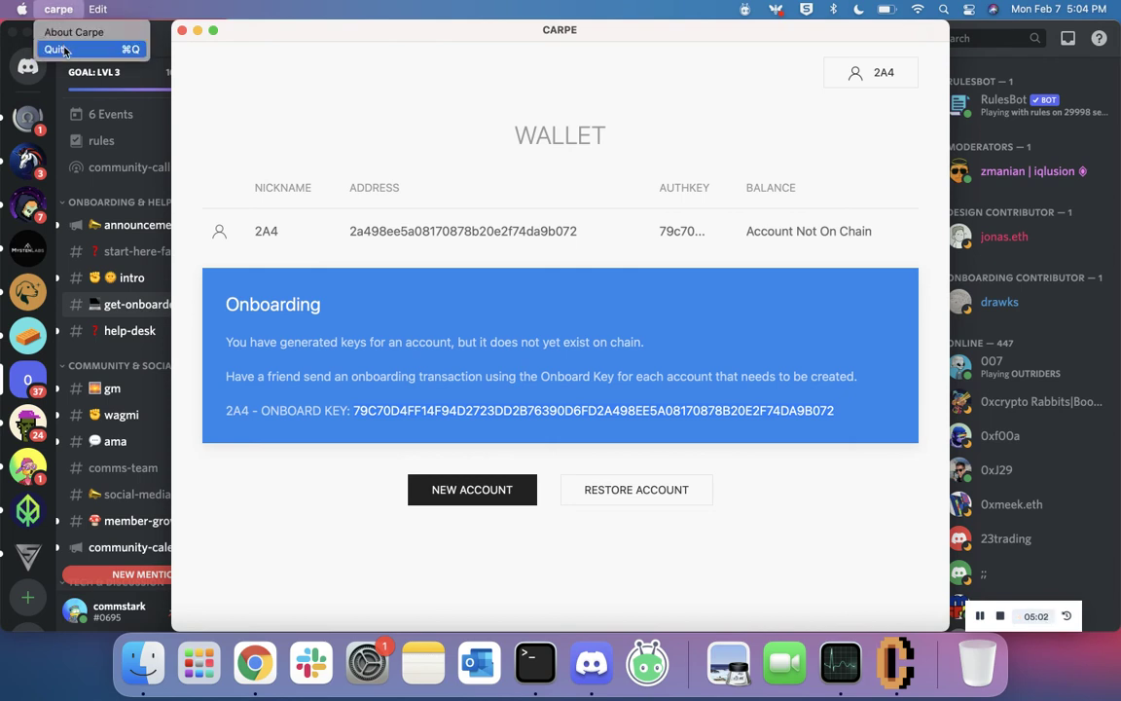
left_click(54, 49)
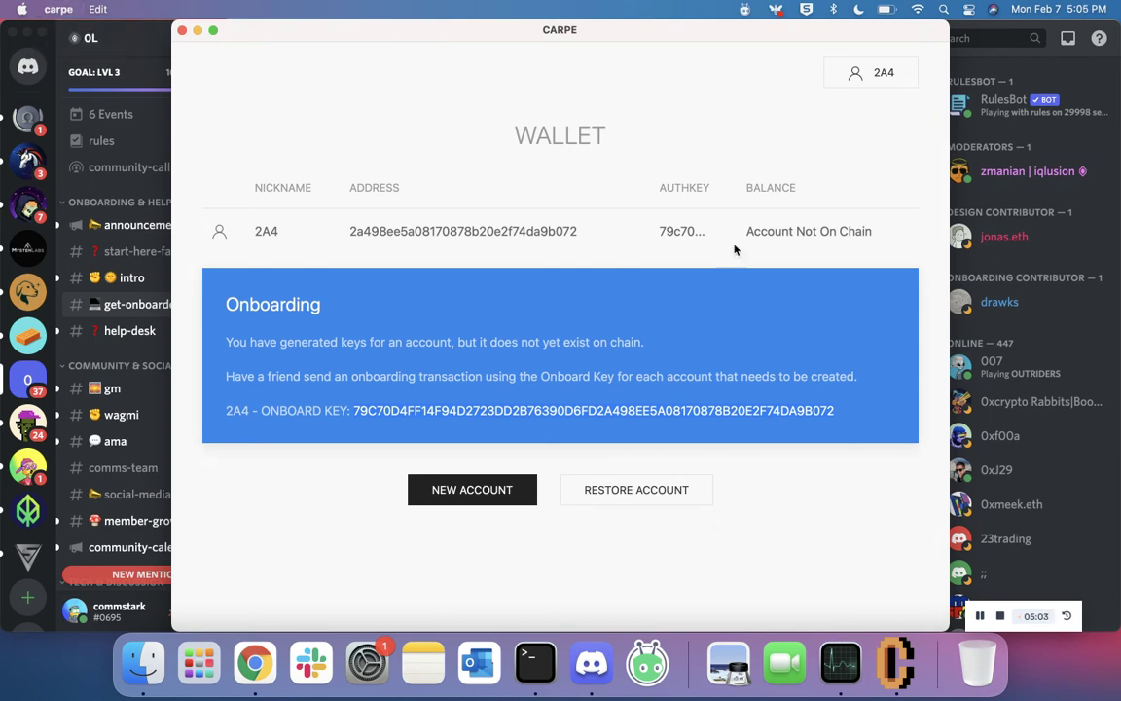
left_click_drag(747, 231, 880, 229)
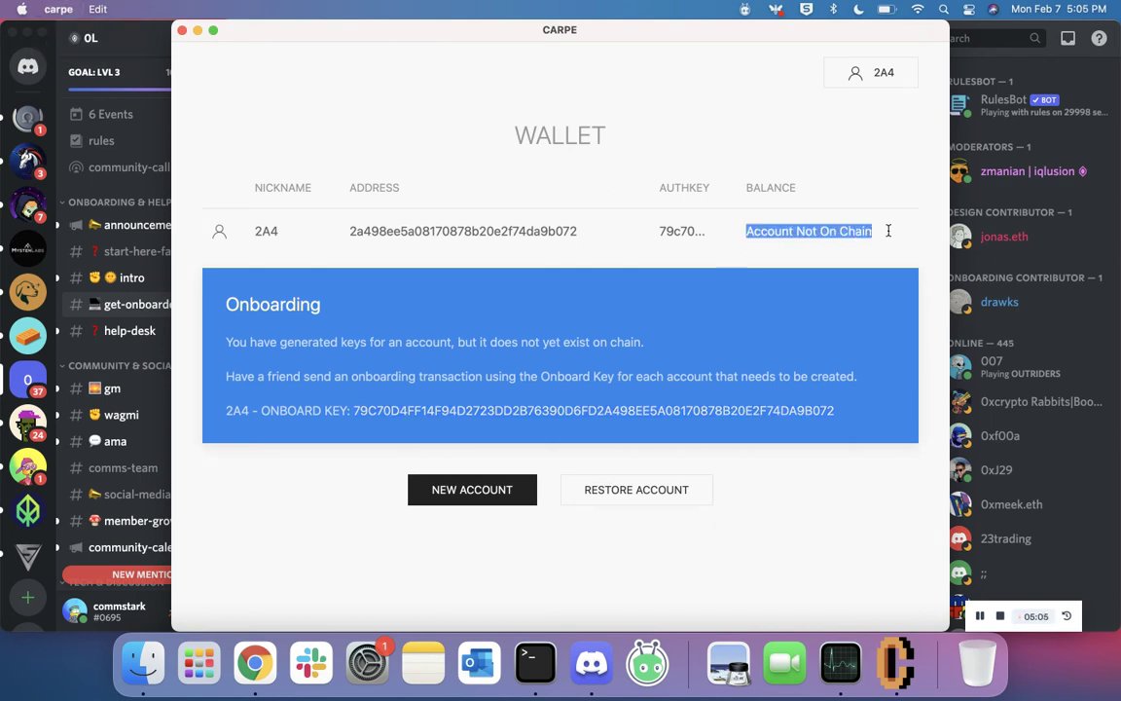